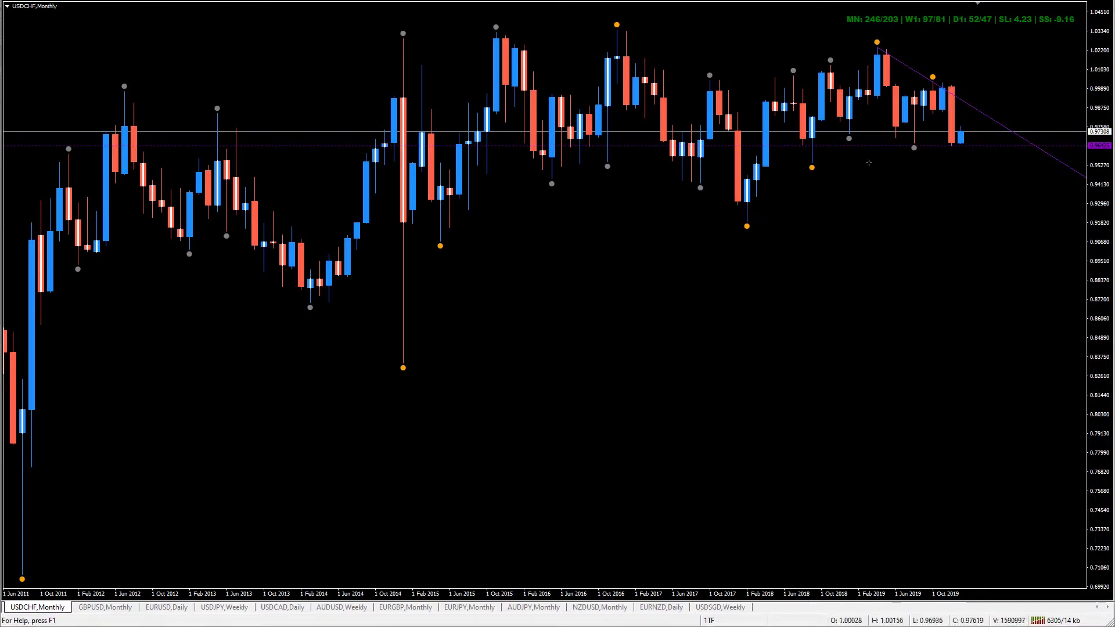
# Apply the zone template to the 2018 box, making a labelled purple zone at 0.9541–0.9651.
pyautogui.rightClick(804, 200)
pyautogui.click(816, 147)
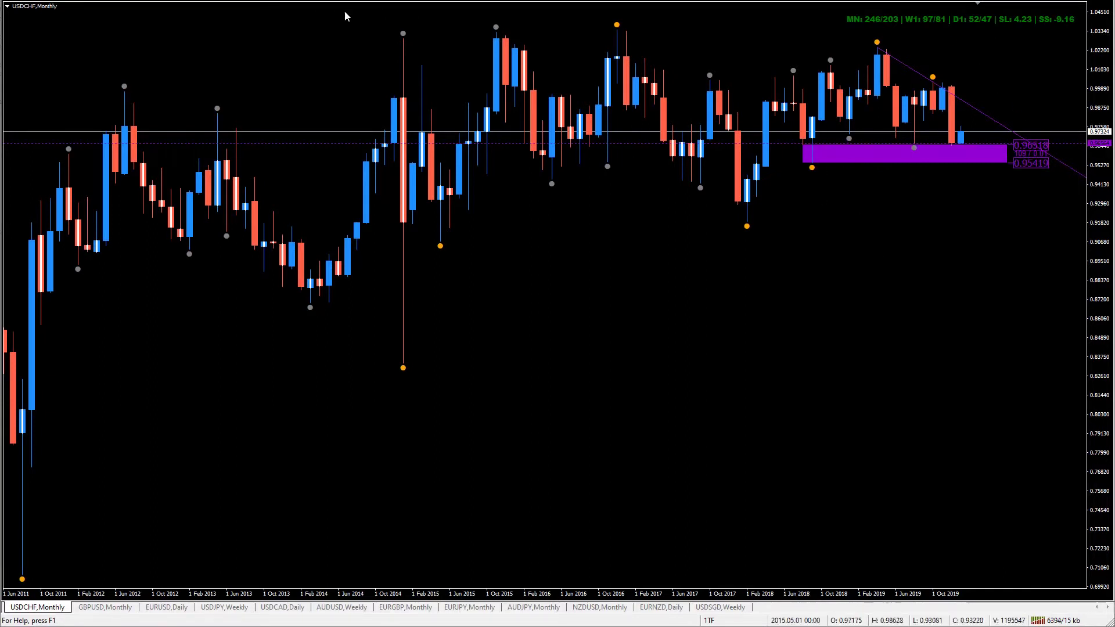
# Switch the USDCHF chart from monthly to the W1 weekly timeframe.
pyautogui.click(321, 2)
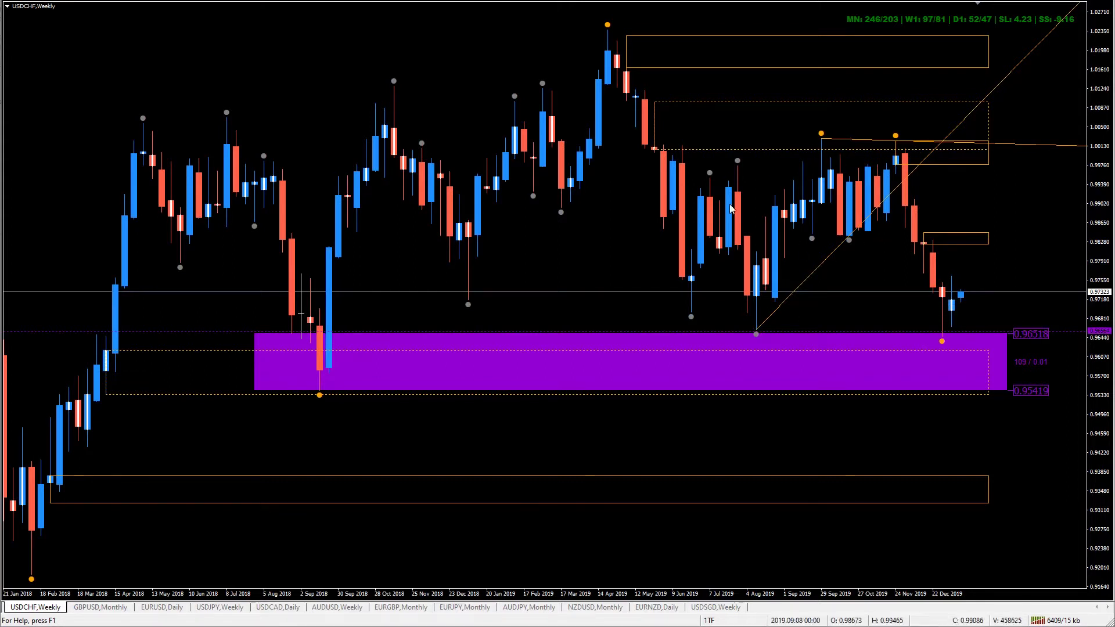
# Reshape the purple zone up to the 0.99772–1.00307 band at the late-2019 highs.
pyautogui.doubleClick(256, 389)
pyautogui.rightClick(256, 390)
pyautogui.moveTo(257, 389); pyautogui.dragTo(896, 136)
pyautogui.moveTo(895, 333); pyautogui.dragTo(896, 165)
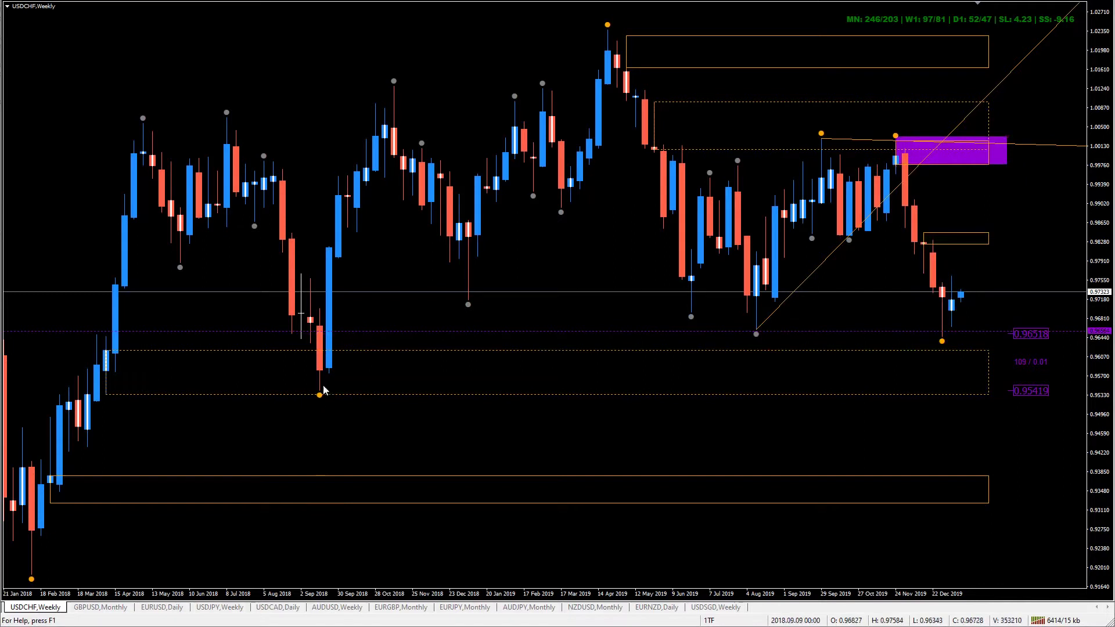
# Delete the old dashed level, refresh the chart, and switch to the D1 daily timeframe.
pyautogui.doubleClick(354, 331)
pyautogui.press('Delete')
pyautogui.rightClick(579, 230)
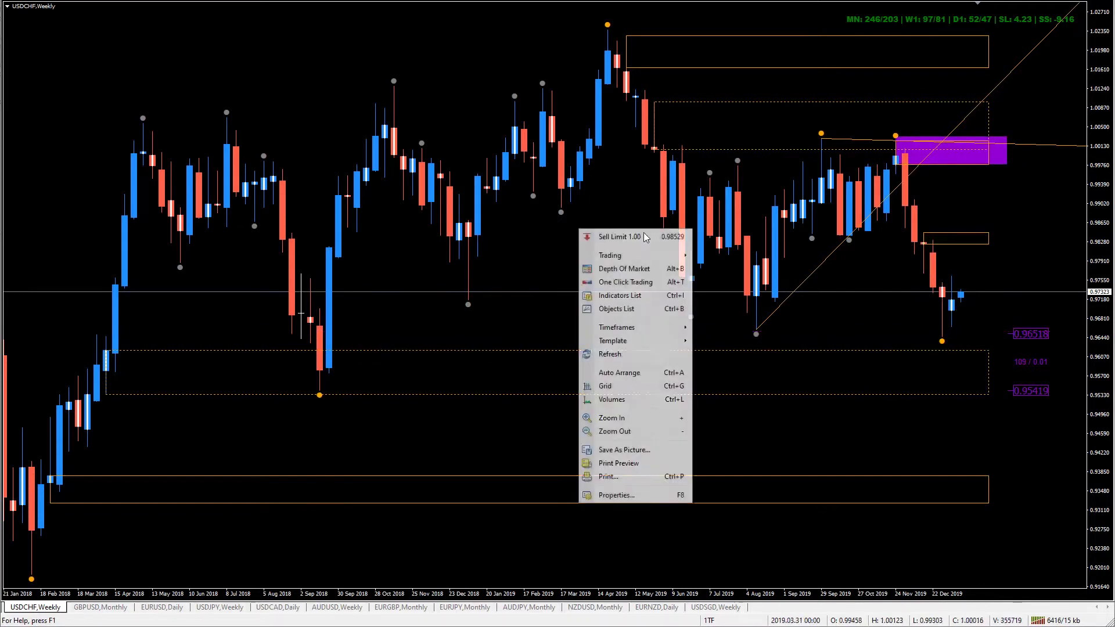
pyautogui.click(651, 354)
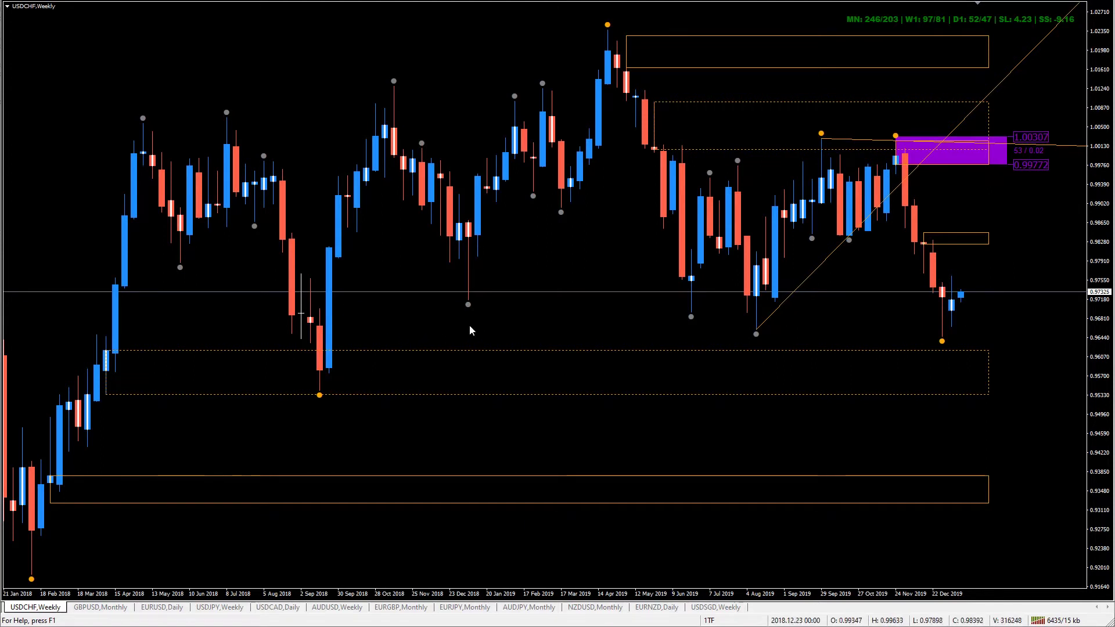
pyautogui.write('D1')
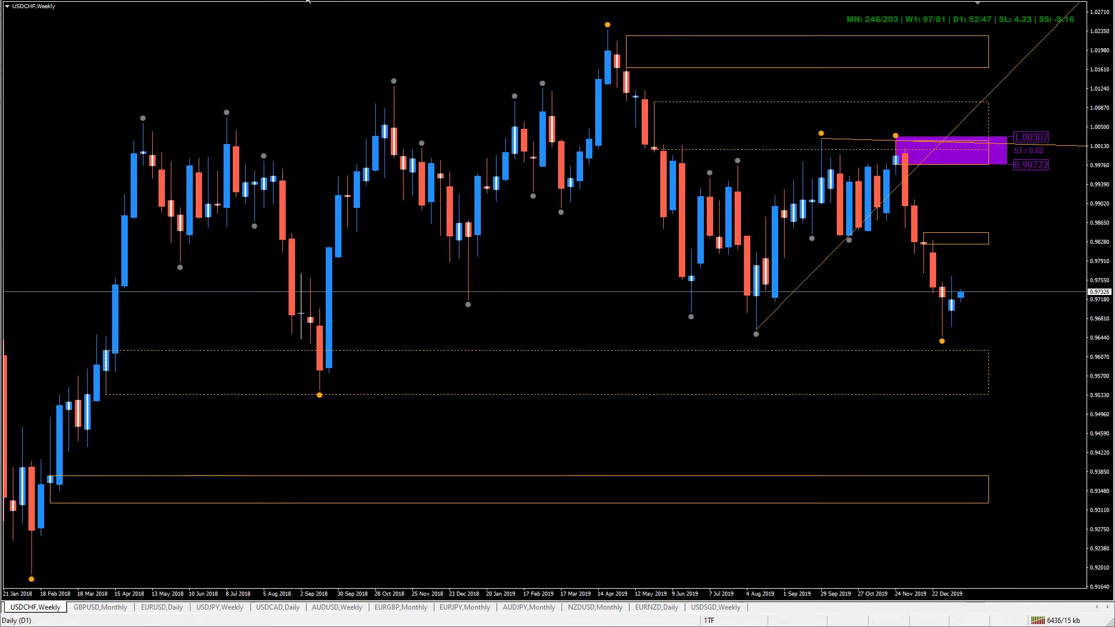
pyautogui.press('Return')
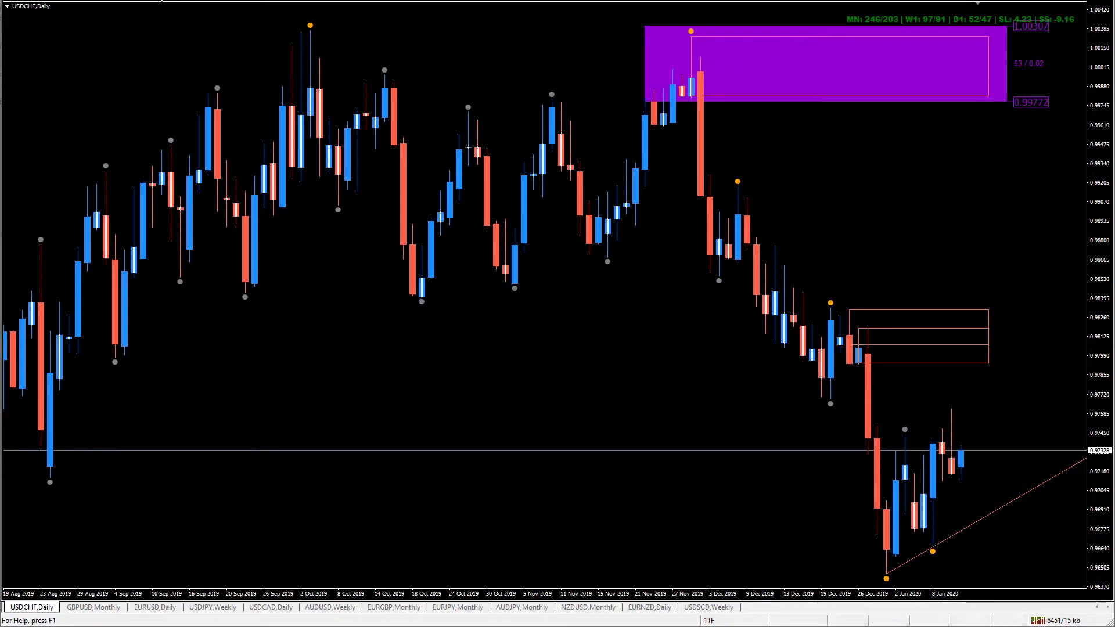
# Mark a red zone at 0.96641–0.96960 over early-January candles and add a dashed level near 0.977.
pyautogui.moveTo(914, 502); pyautogui.dragTo(952, 547)
pyautogui.rightClick(405, 331)
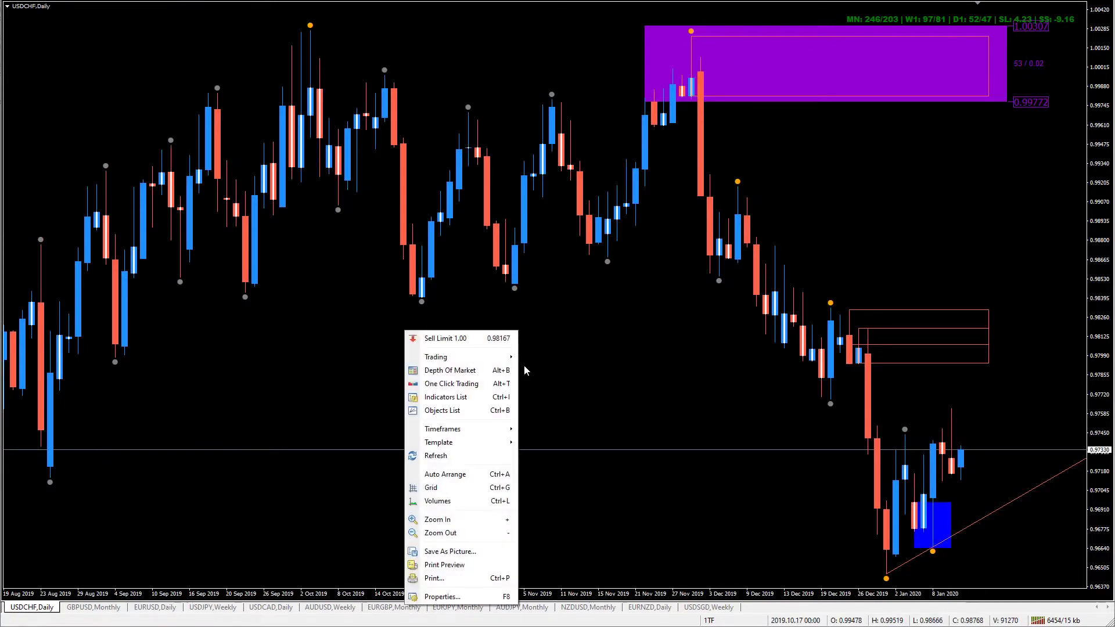
pyautogui.click(436, 456)
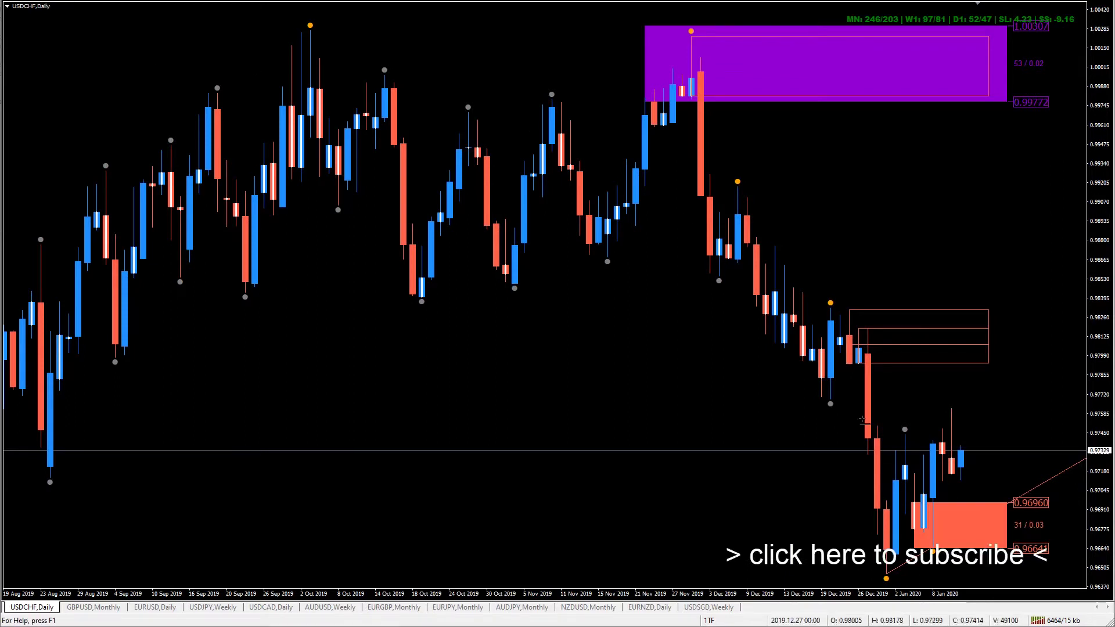
pyautogui.click(837, 398)
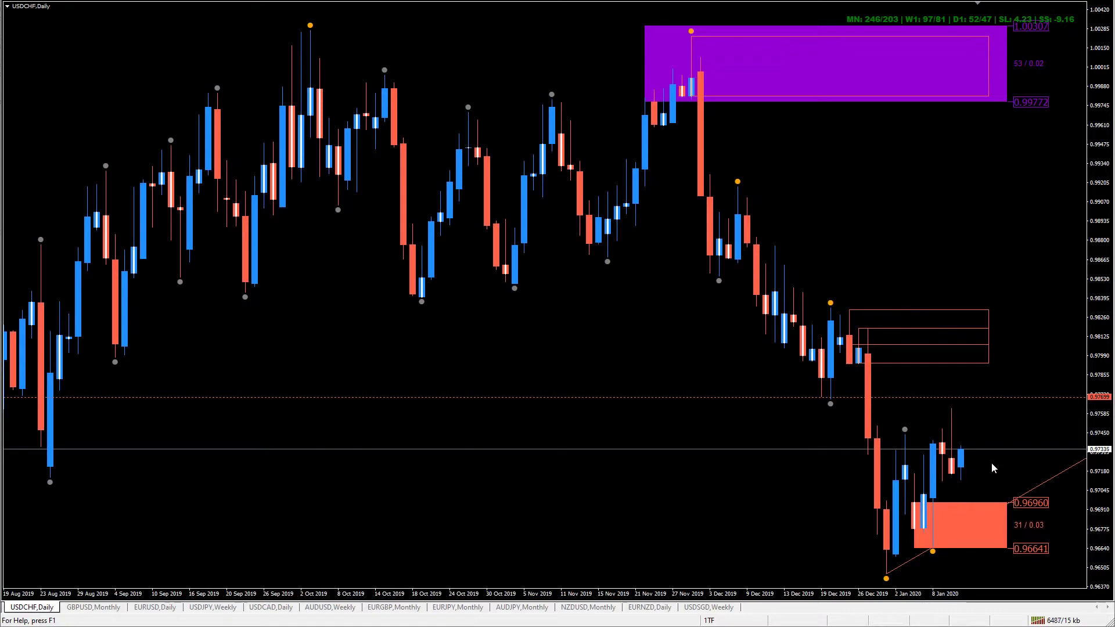
pyautogui.click(93, 607)
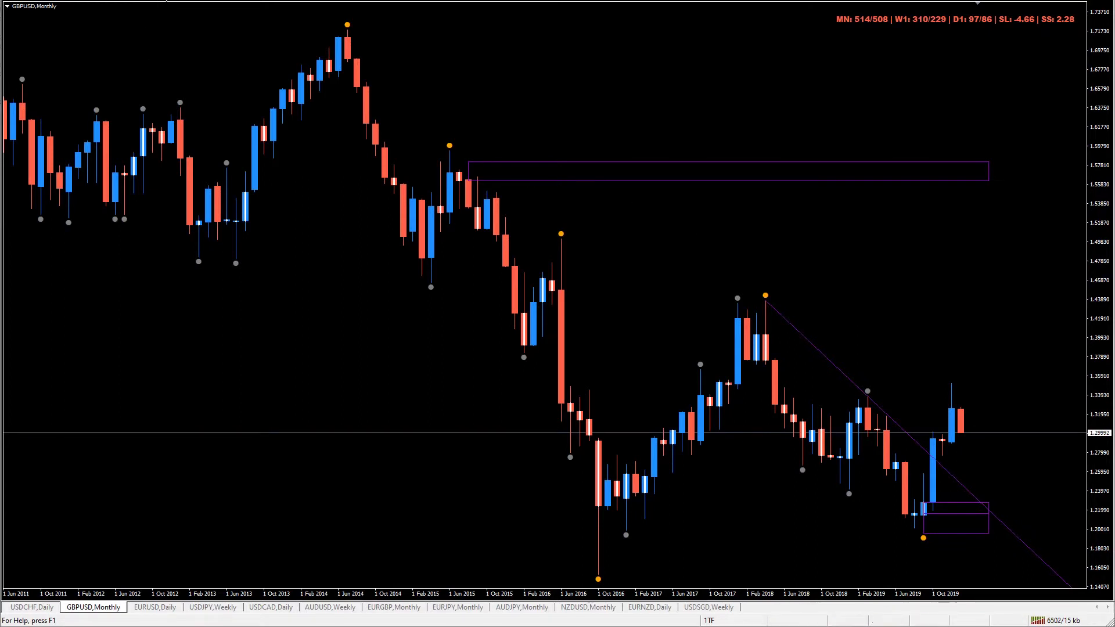
# Draw a 1.19612–1.23096 zone over the latest lows, add a dashed level at 1.34608, then view weekly.
pyautogui.moveTo(914, 500); pyautogui.dragTo(944, 533)
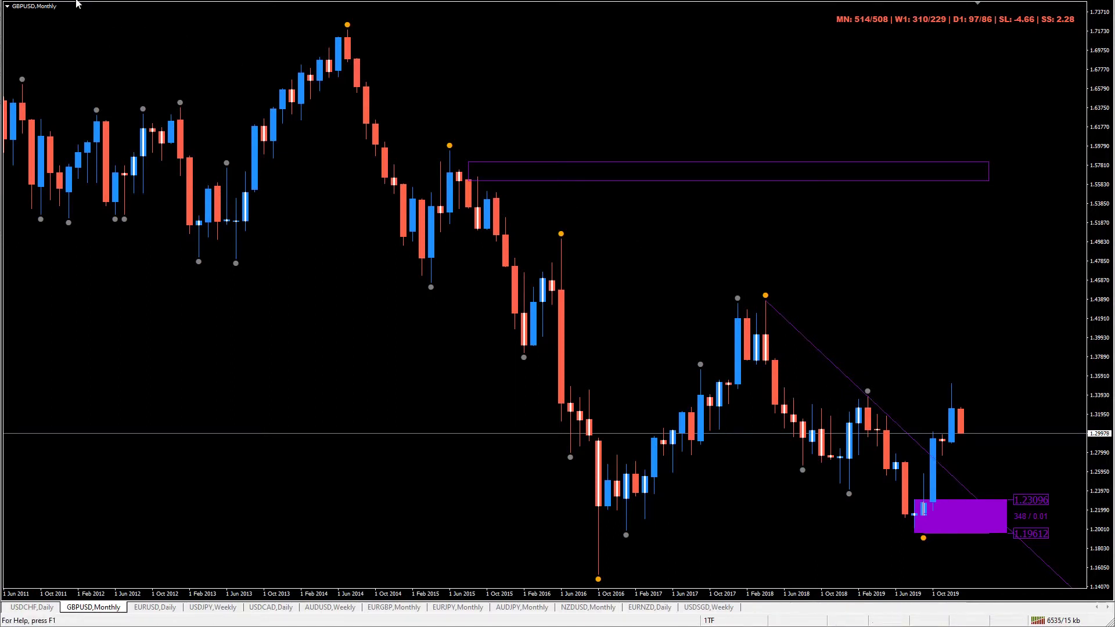
pyautogui.click(792, 389)
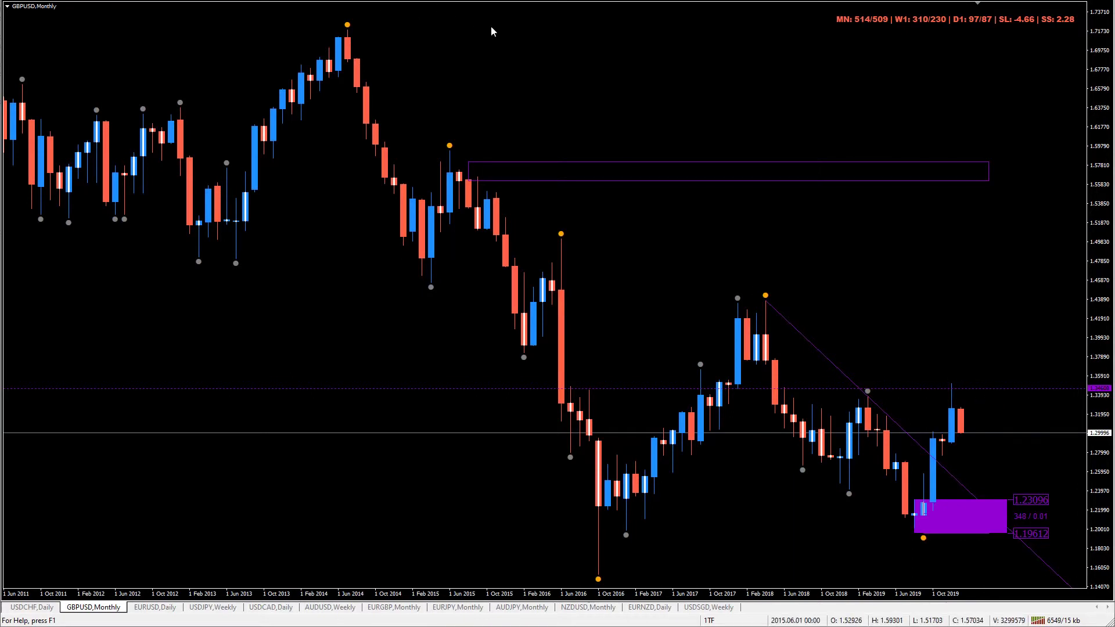
pyautogui.press('w')
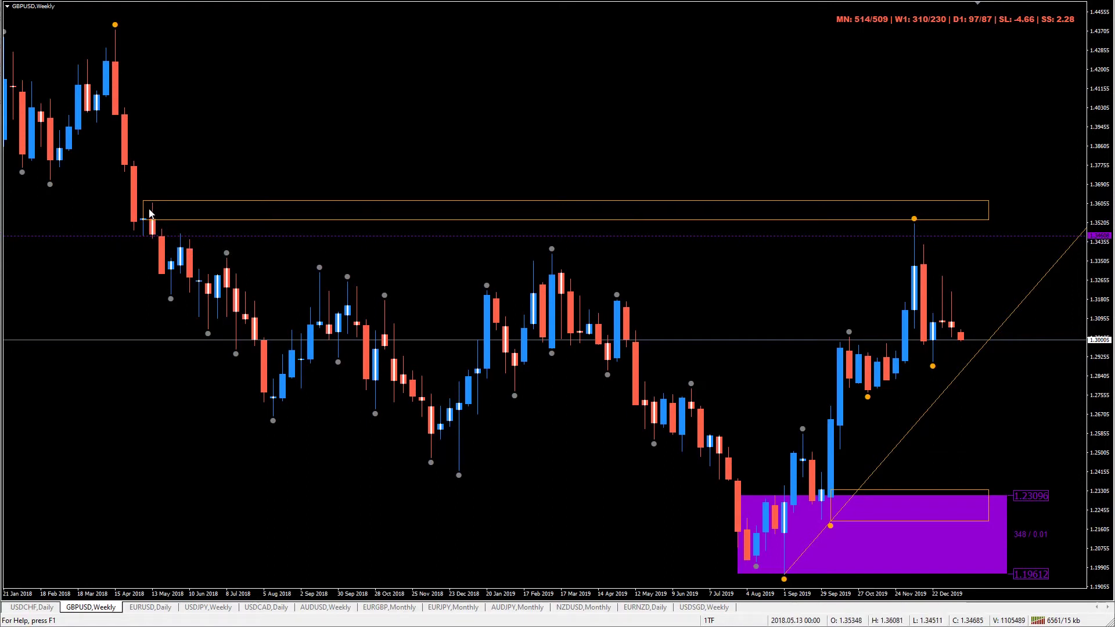
# Nudge the dashed GBPUSD level up to about 1.348 and switch to the D1 daily chart.
pyautogui.moveTo(173, 239); pyautogui.dragTo(173, 235)
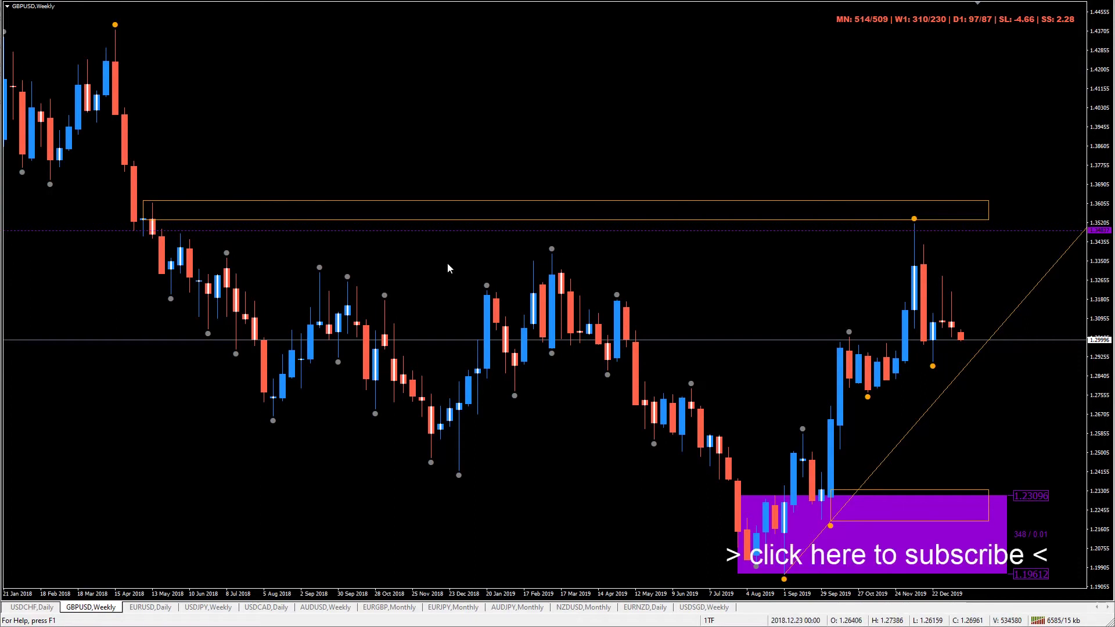
pyautogui.press('d')
pyautogui.press('1')
pyautogui.press('Return')
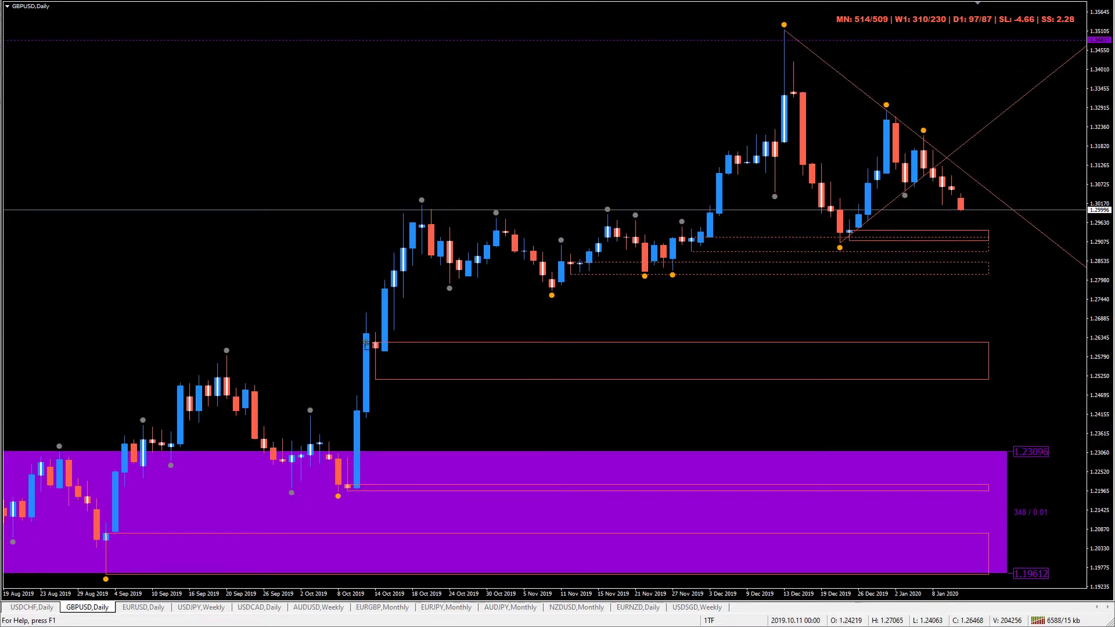
# Draw a box over the mid-October candles and make it an orange zone at 1.25120–1.26496.
pyautogui.moveTo(376, 334); pyautogui.dragTo(400, 381)
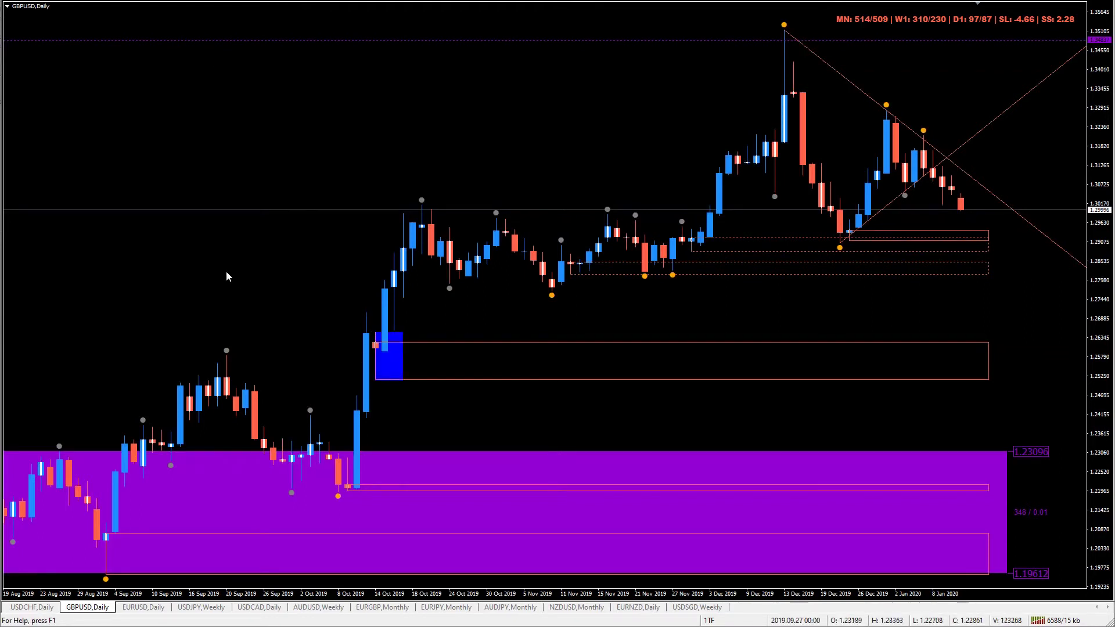
pyautogui.rightClick(210, 254)
pyautogui.click(52, 202)
pyautogui.scroll(-1, 678, 185)
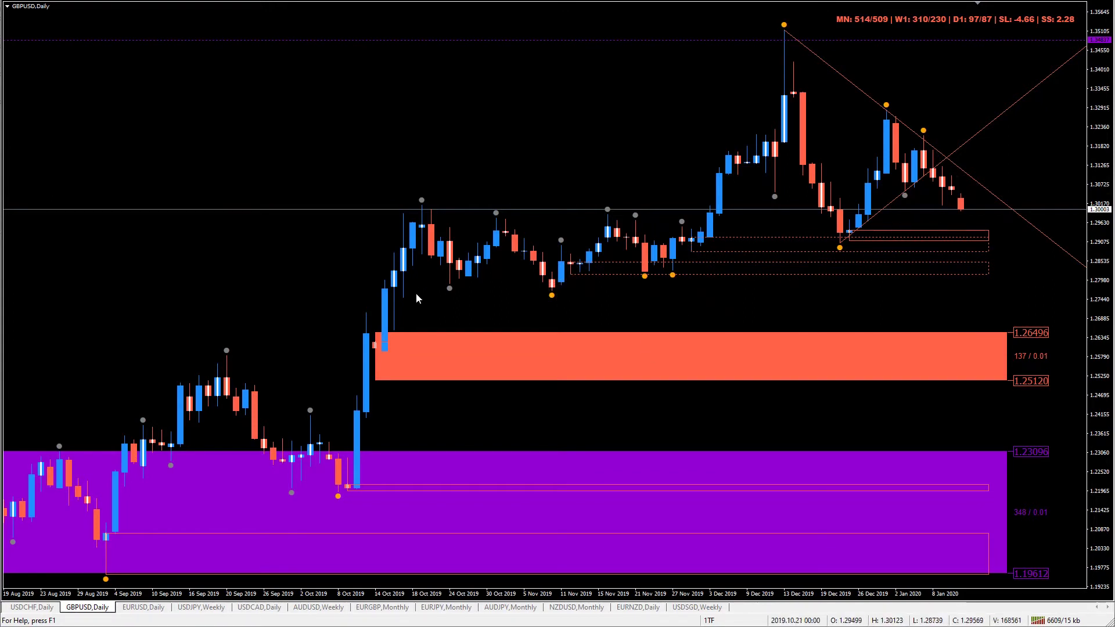
# Toggle between weekly and daily views of GBPUSD, ending on the weekly chart.
pyautogui.press('w')
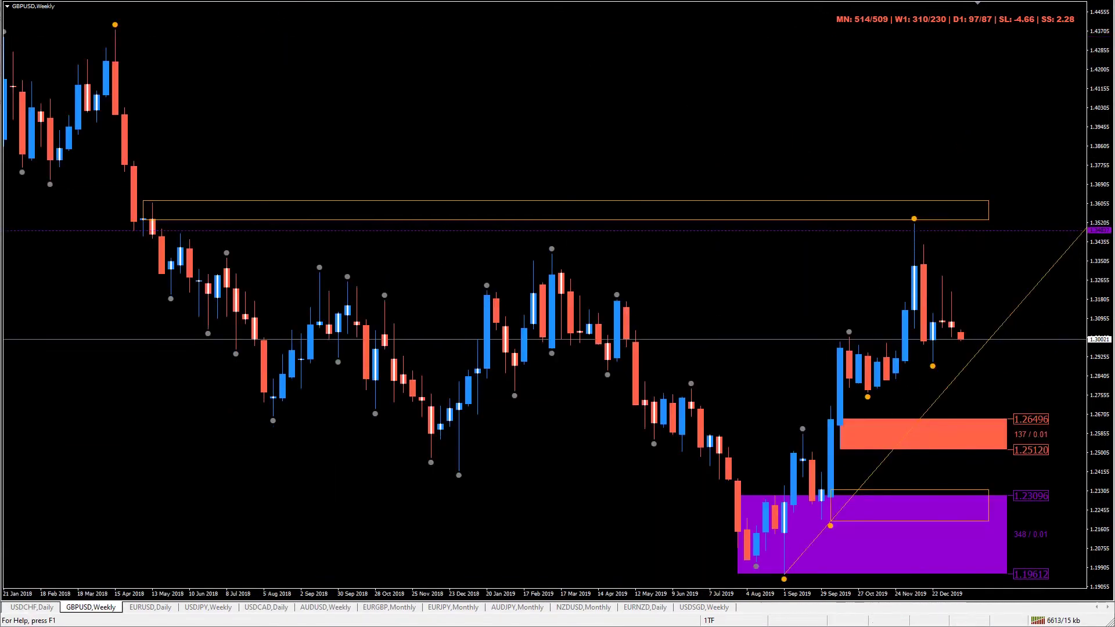
pyautogui.press('d')
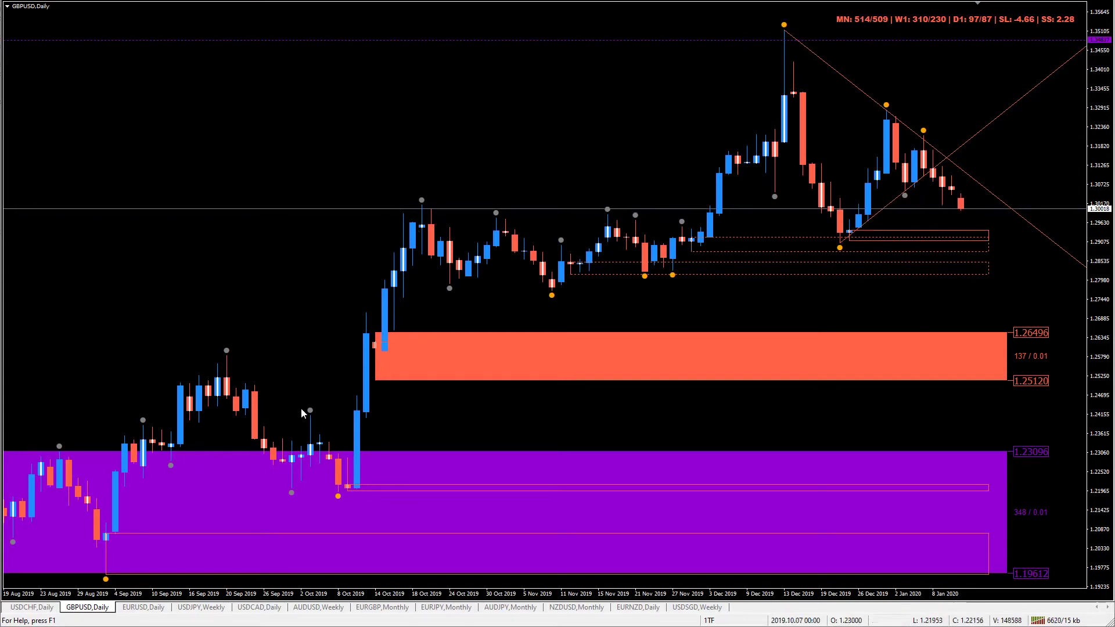
pyautogui.press('w')
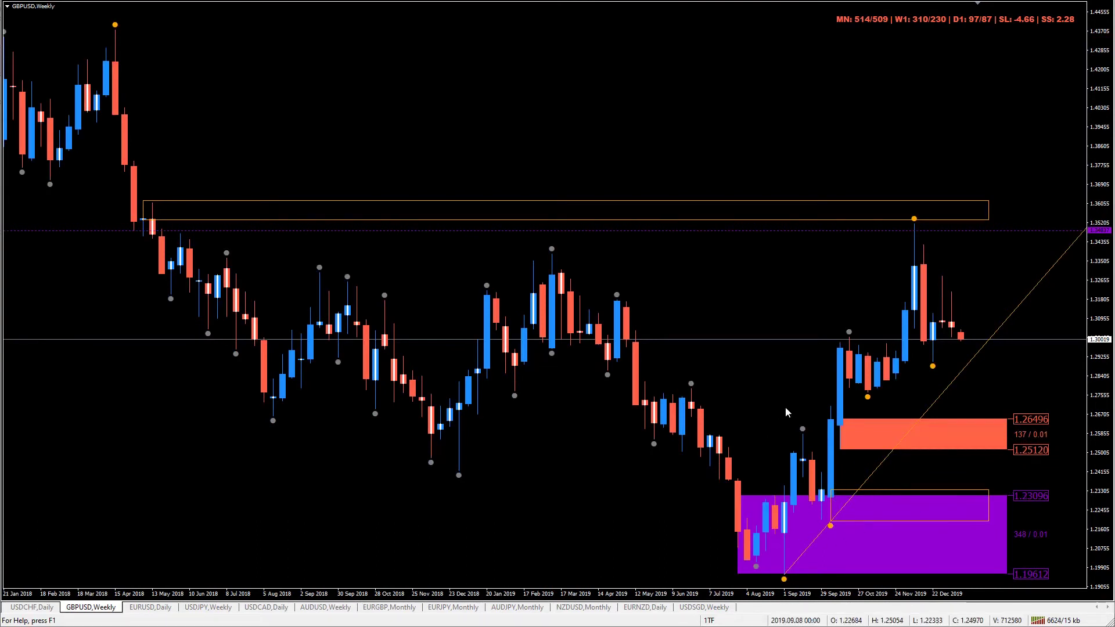
pyautogui.click(148, 608)
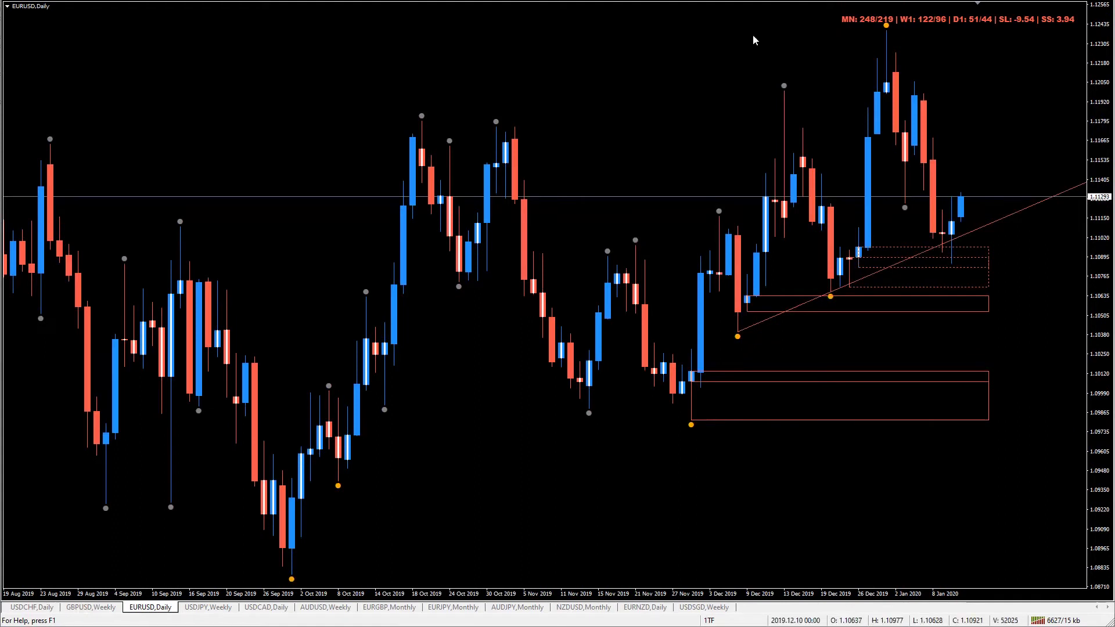
# Switch the EURUSD chart to the MN monthly timeframe.
pyautogui.click(335, 1)
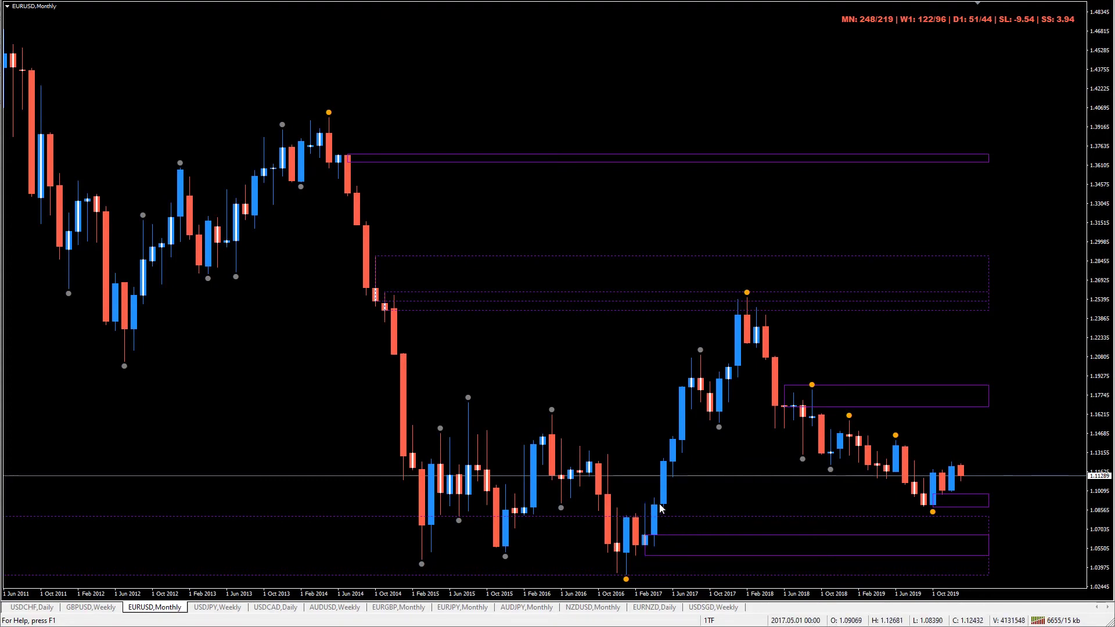
# Change EURUSD from monthly to weekly using the W timeframe hotkey.
pyautogui.press('w')
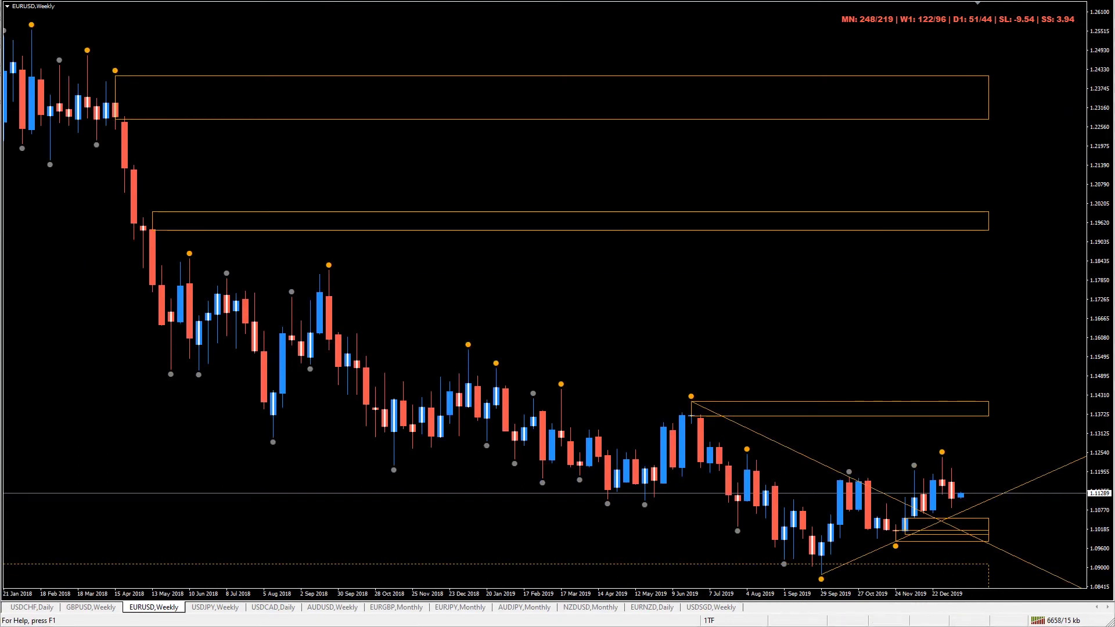
# Clear a stray zig-zag sketch and zoom into the last year of weekly candles.
pyautogui.moveTo(818, 574)
pyautogui.mouseDown()
pyautogui.moveTo(848, 468)
pyautogui.moveTo(889, 539)
pyautogui.moveTo(939, 442)
pyautogui.mouseUp()
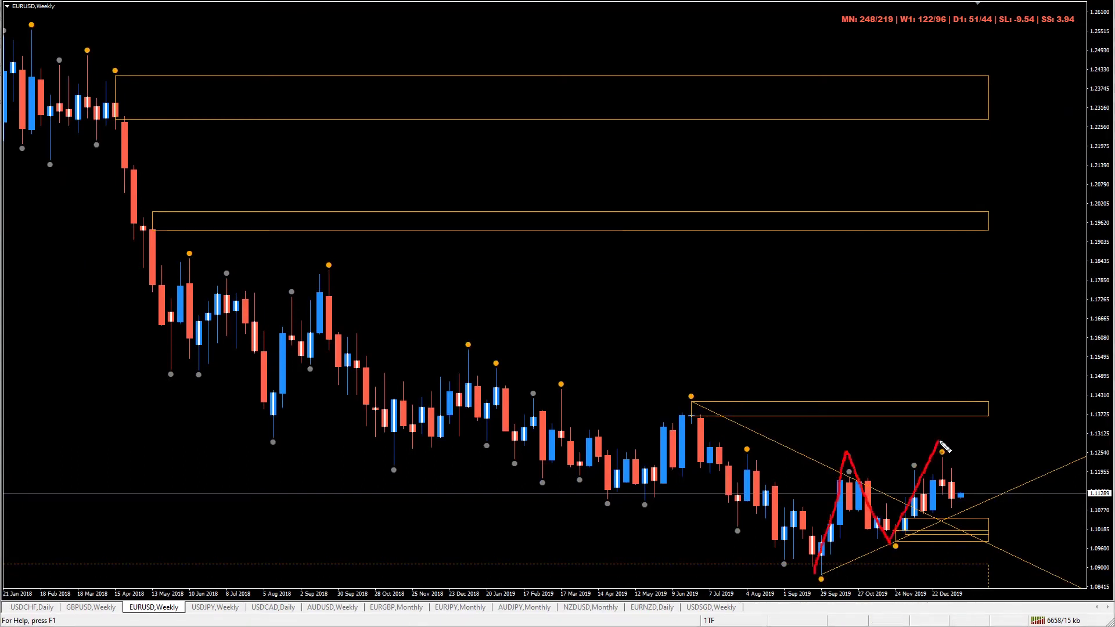
pyautogui.press('Escape')
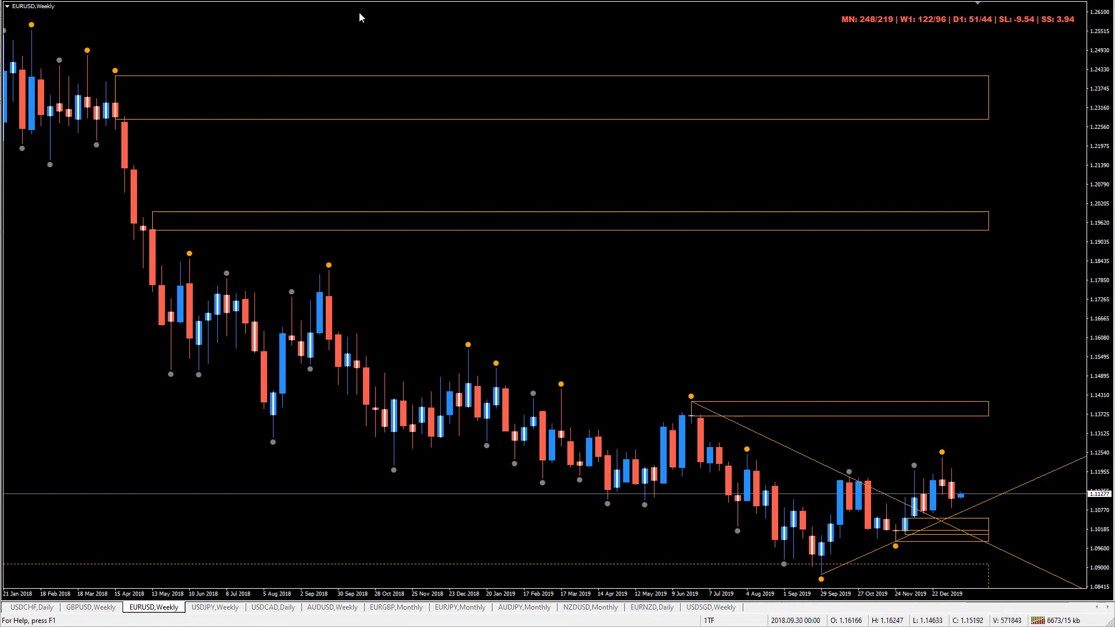
pyautogui.press('+')
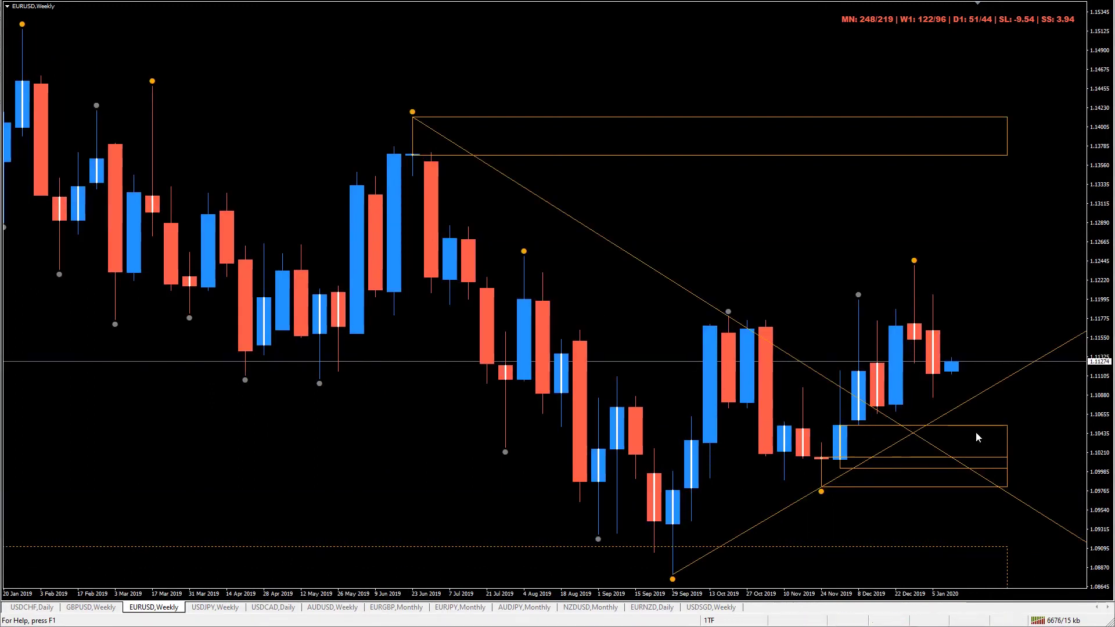
# Draw an orange 1.09800–1.10323 zone over the 24 Nov candle, then zoom back out.
pyautogui.click(167, 2)
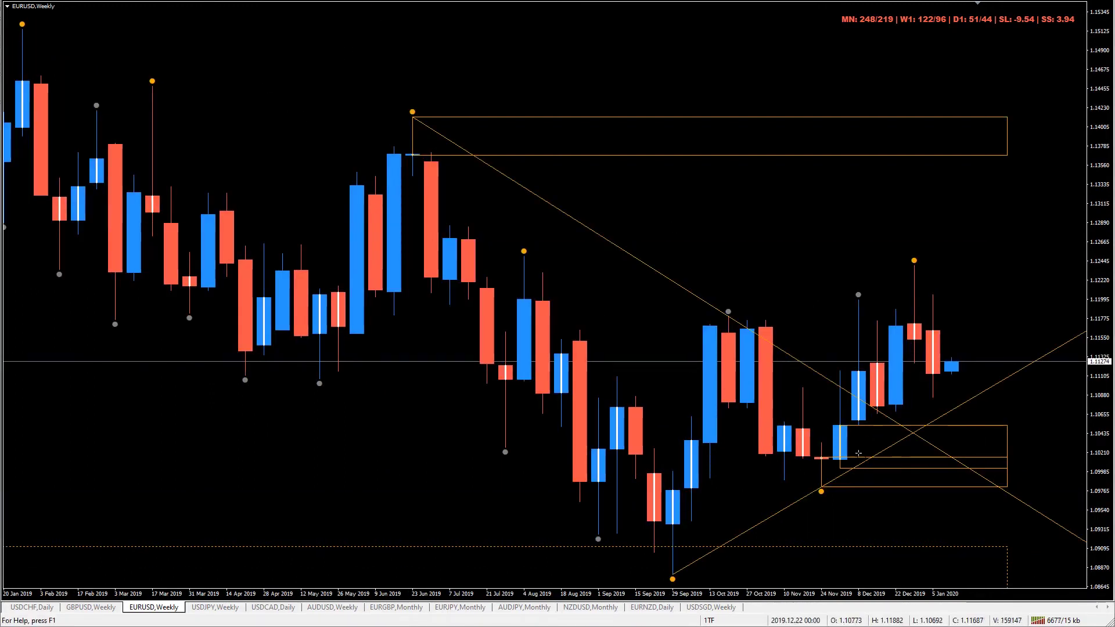
pyautogui.moveTo(821, 441); pyautogui.dragTo(840, 487)
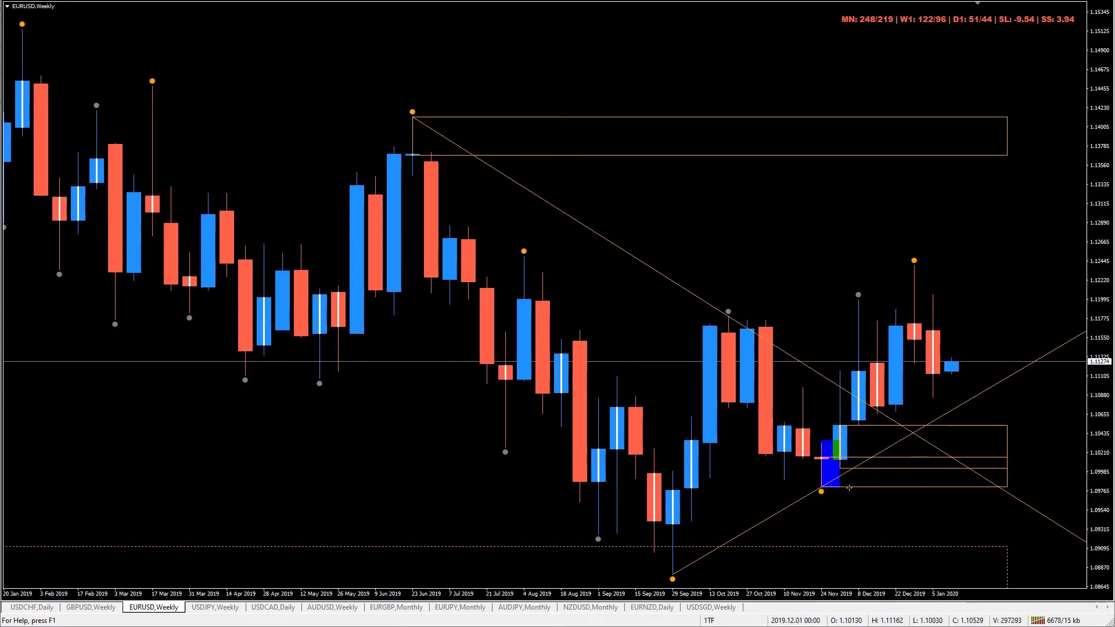
pyautogui.rightClick(341, 383)
pyautogui.press('Escape')
pyautogui.press('Left')
pyautogui.press('Right')
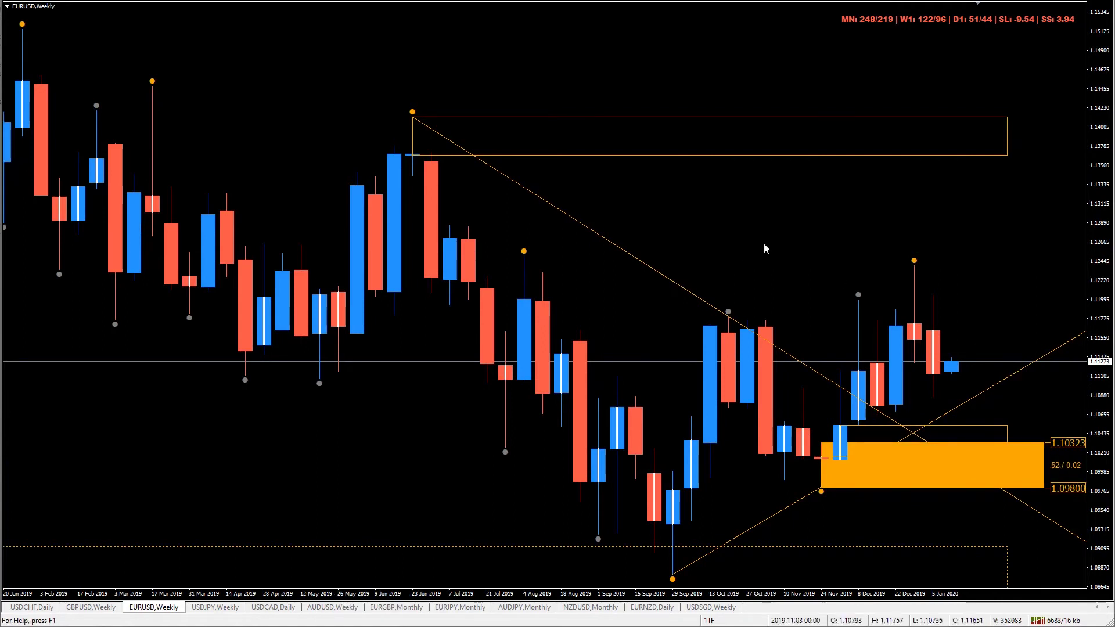
pyautogui.press('-')
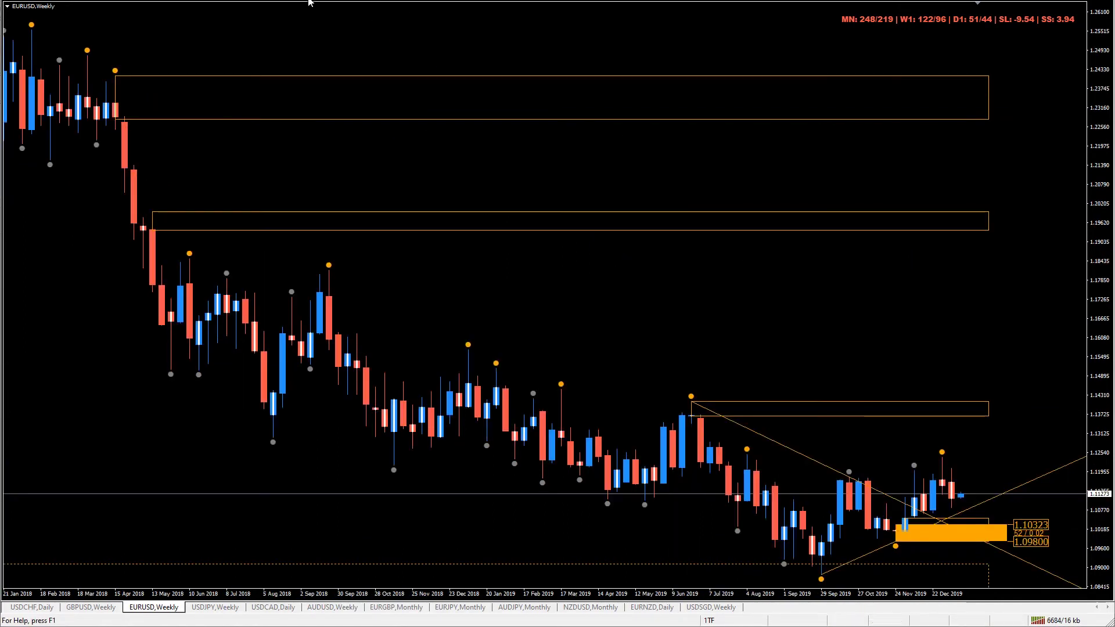
pyautogui.press('d')
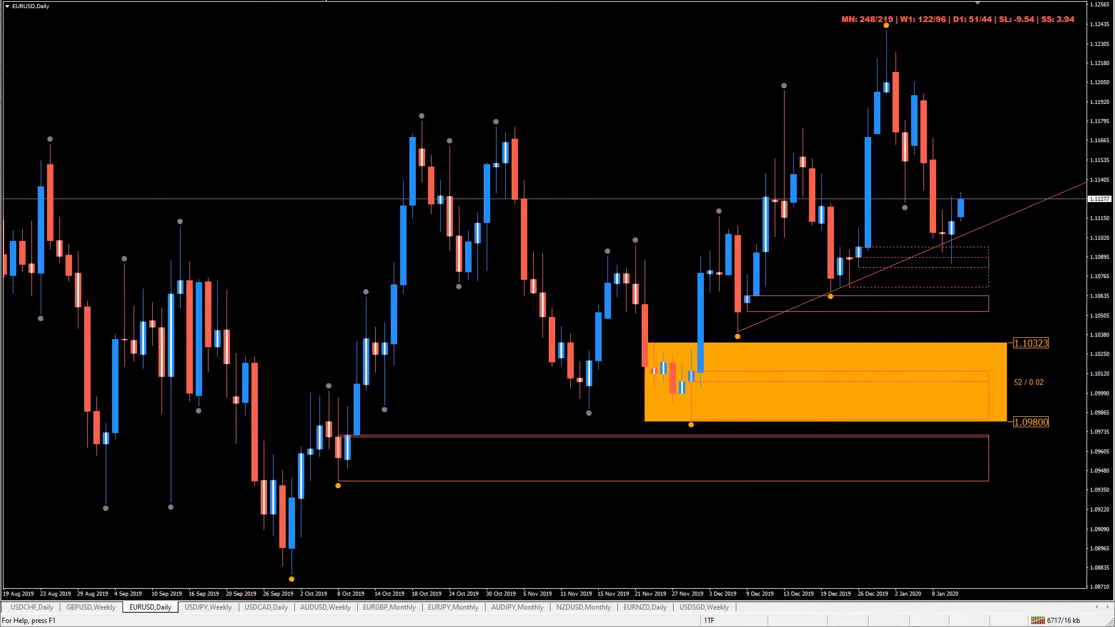
pyautogui.press('w')
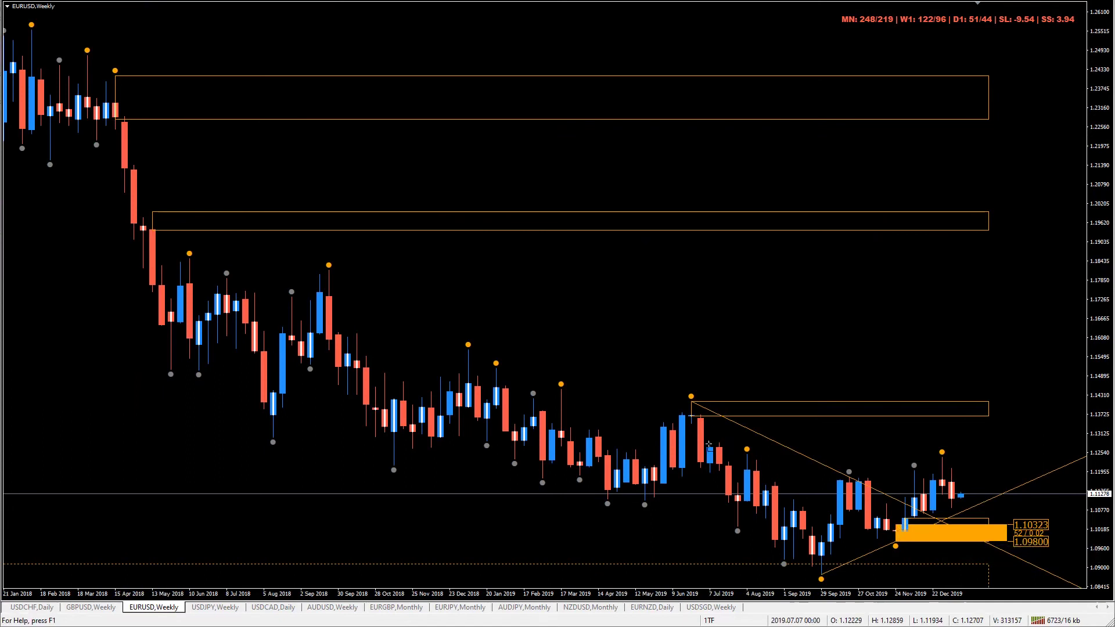
# Add an orange 1.12229–1.12859 zone over early-July 2019, then compare it on D1 and W1.
pyautogui.rightClick(681, 249)
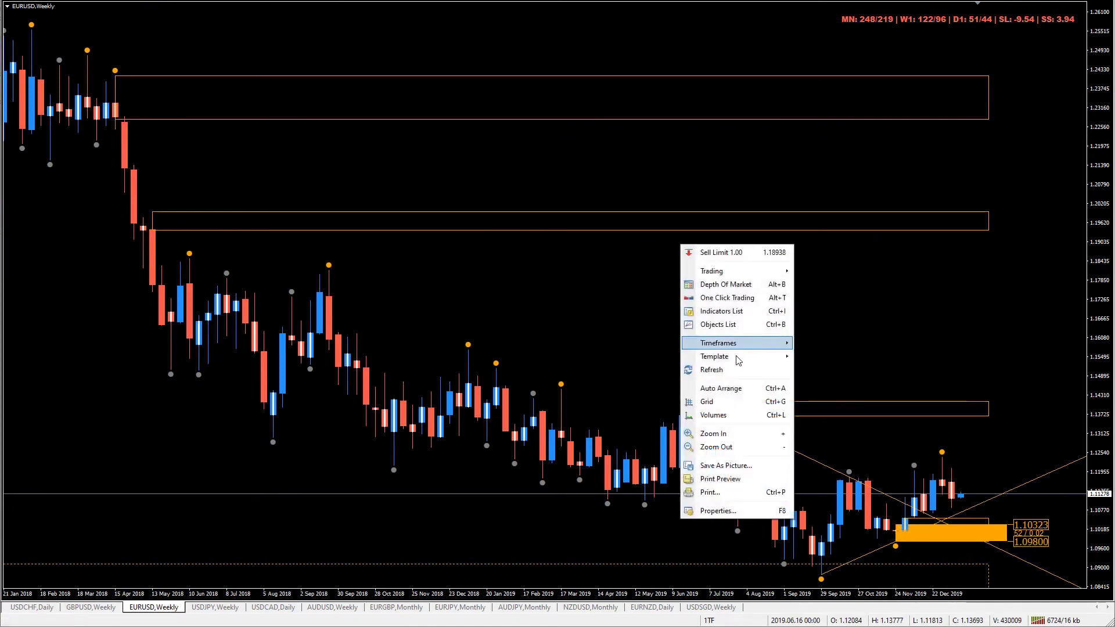
pyautogui.click(720, 374)
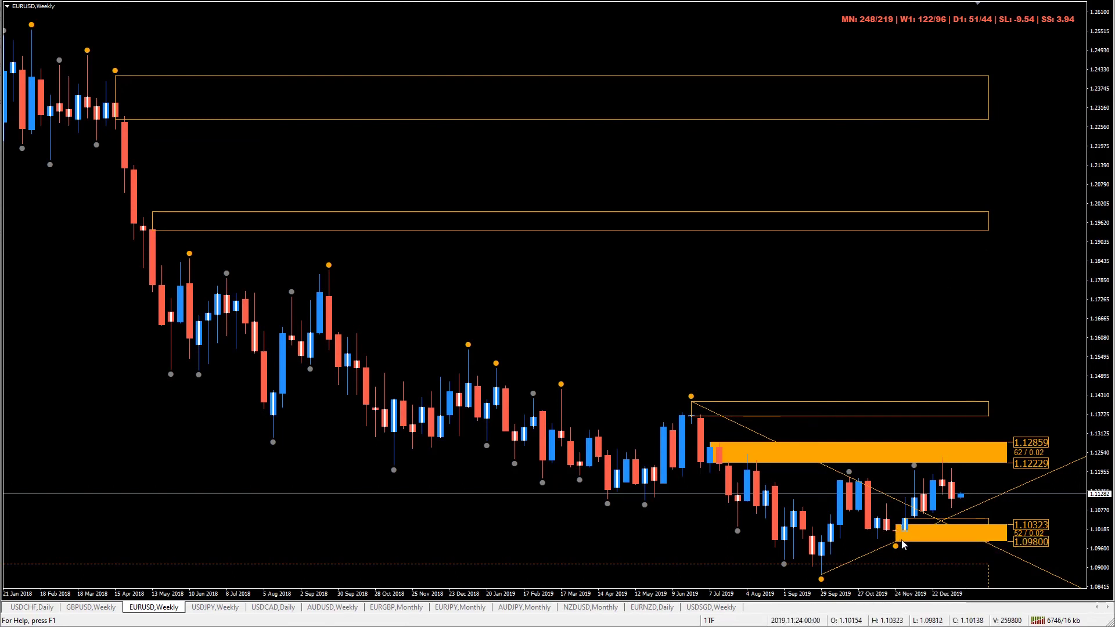
pyautogui.write('D1')
pyautogui.press('Return')
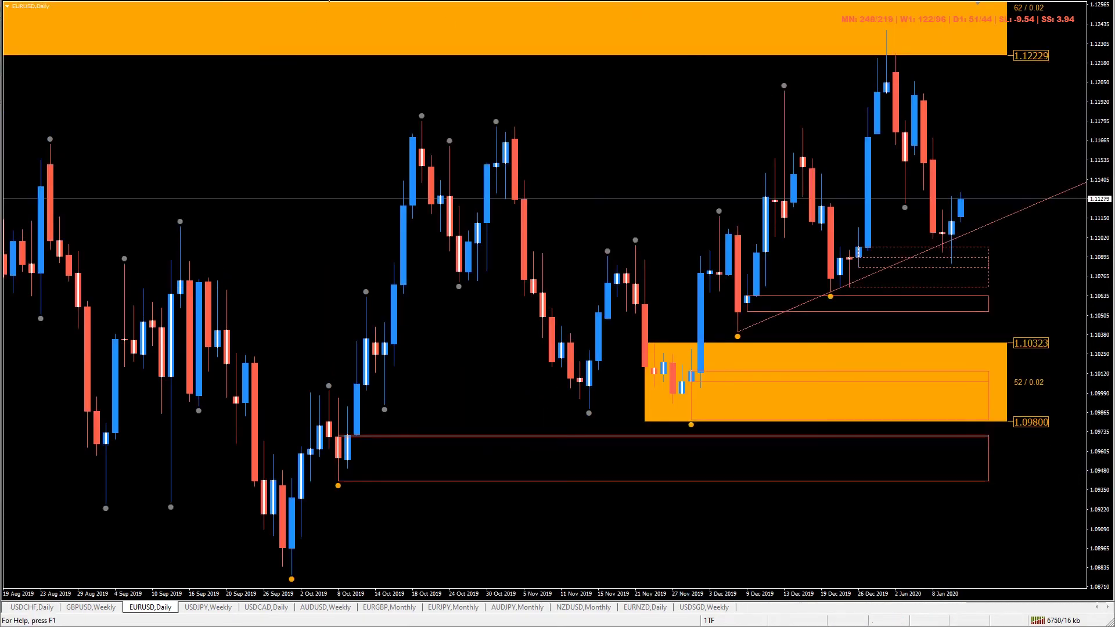
pyautogui.write('W1')
pyautogui.press('Return')
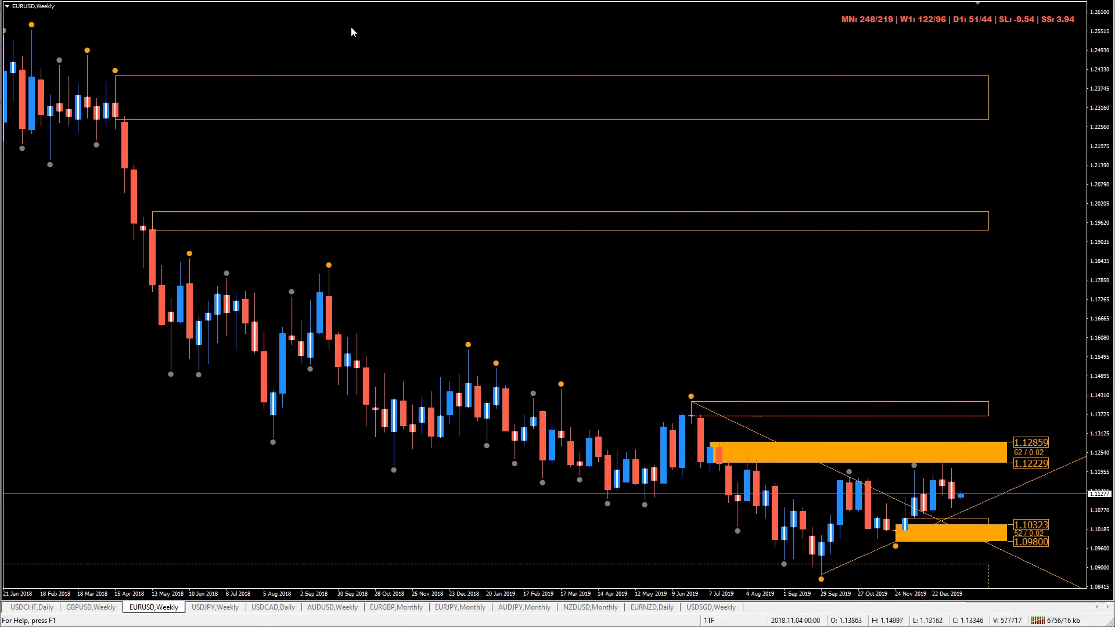
pyautogui.write('D1')
pyautogui.press('Return')
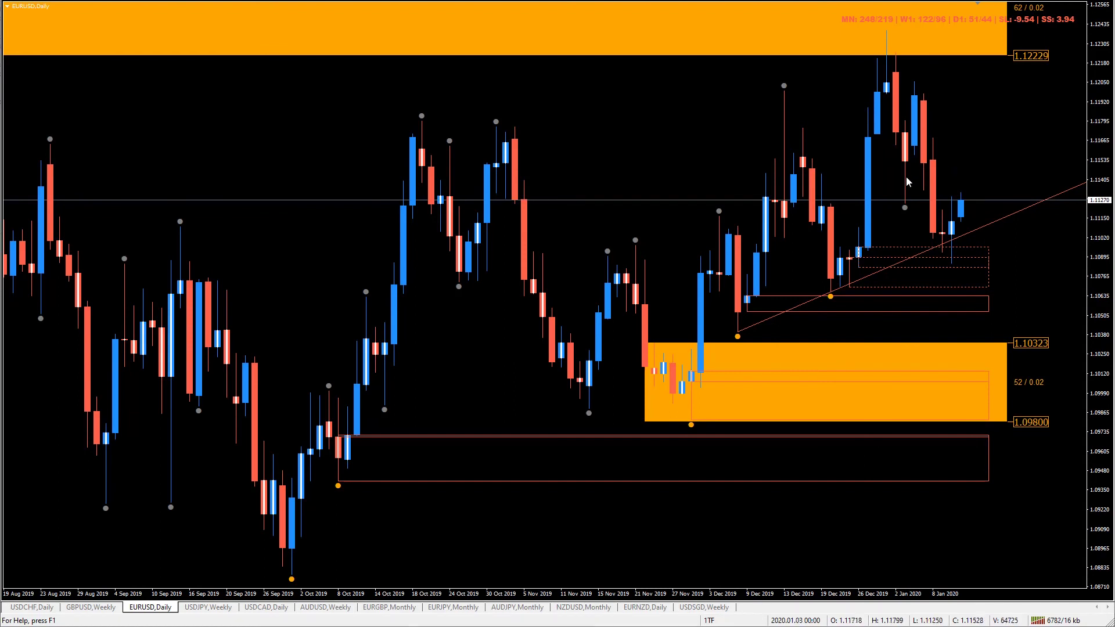
# Resize the daily orange zone to 1.09822–1.10195 and box the 8 Oct candle's range.
pyautogui.moveTo(647, 354)
pyautogui.mouseDown()
pyautogui.moveTo(744, 353)
pyautogui.moveTo(678, 374)
pyautogui.moveTo(644, 358)
pyautogui.mouseUp()
pyautogui.doubleClick(646, 422)
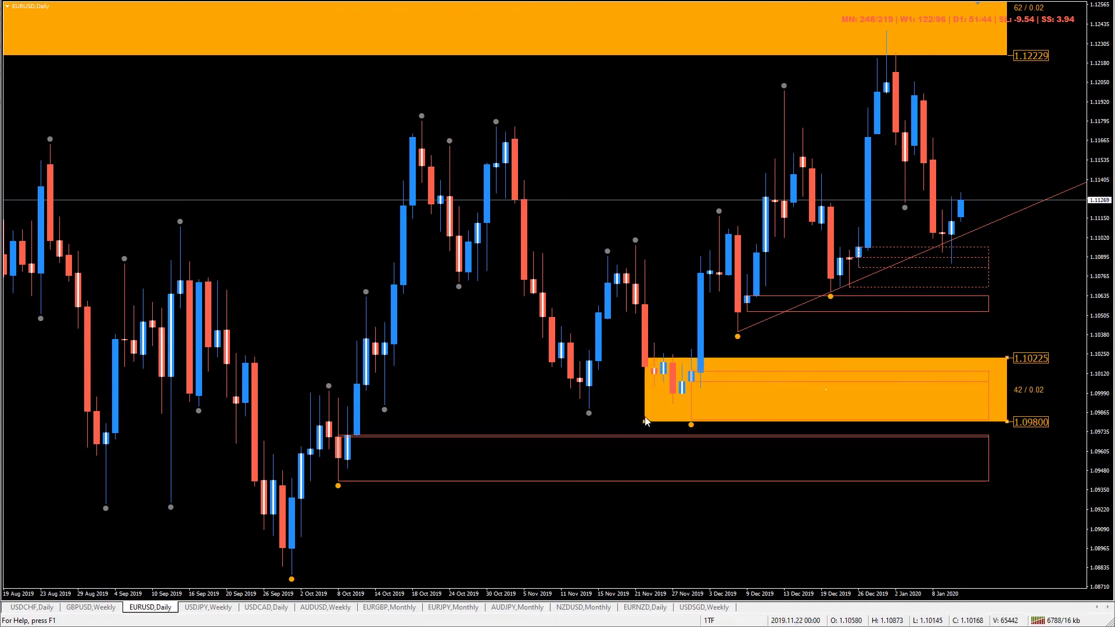
pyautogui.moveTo(646, 421); pyautogui.dragTo(691, 420)
pyautogui.moveTo(691, 358); pyautogui.dragTo(665, 368)
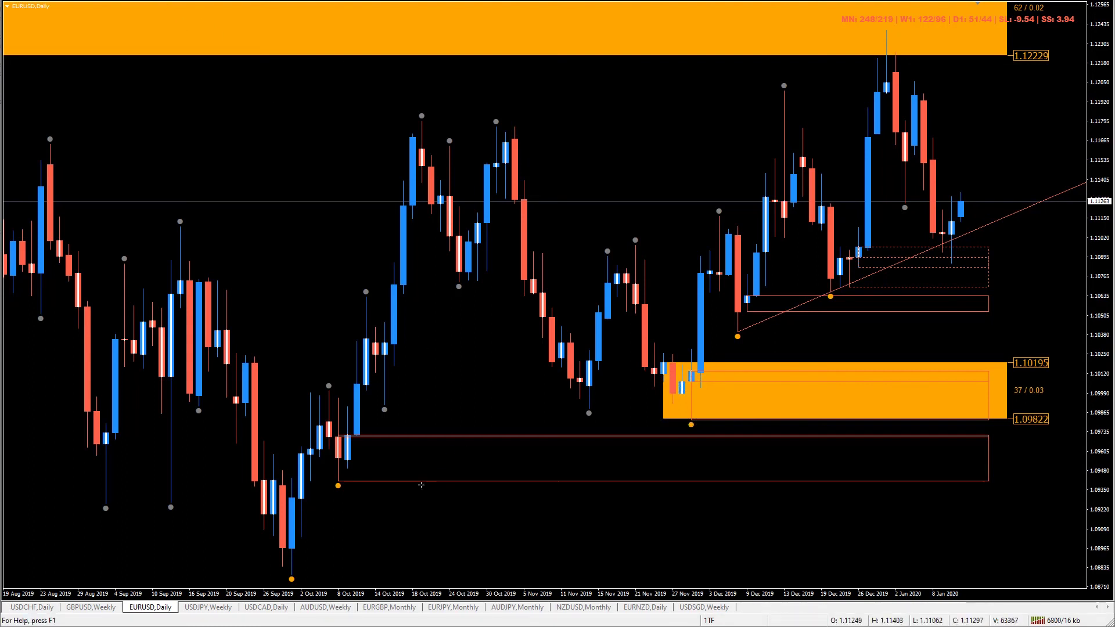
pyautogui.moveTo(339, 436); pyautogui.dragTo(365, 481)
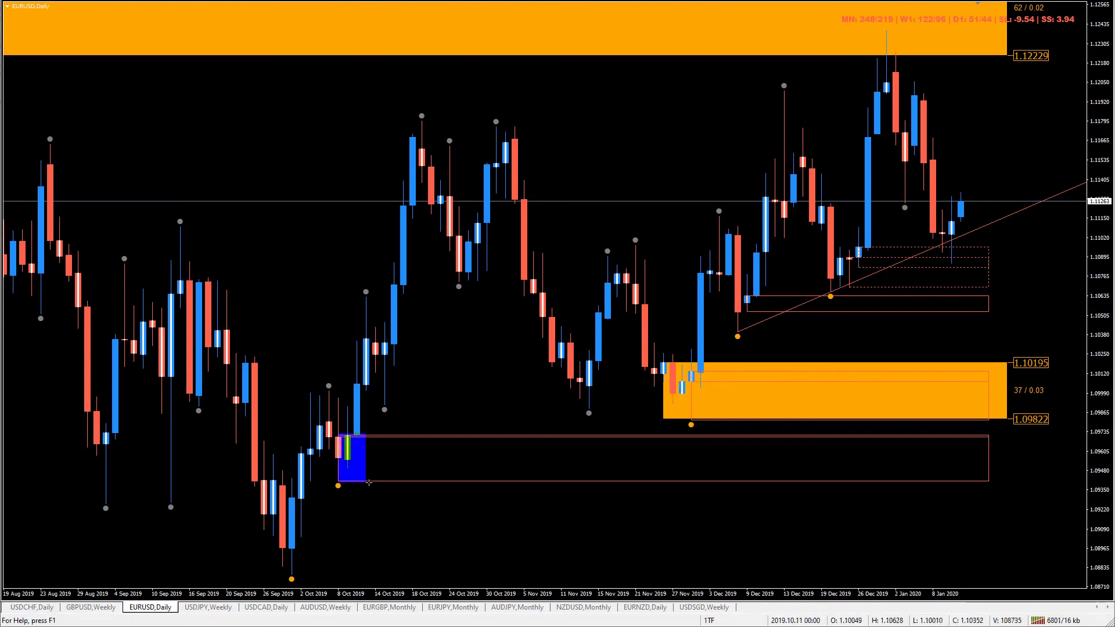
# Refresh the chart so the zones redraw red, and add price lines at 1.09799 and 1.10406.
pyautogui.rightClick(279, 229)
pyautogui.click(349, 356)
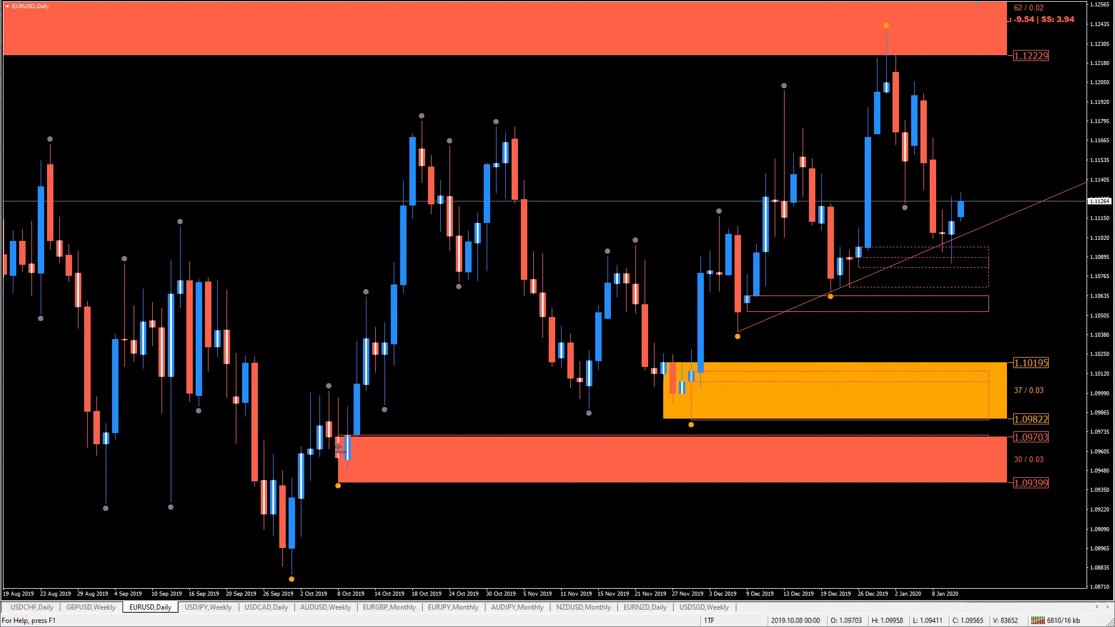
pyautogui.click(390, 404)
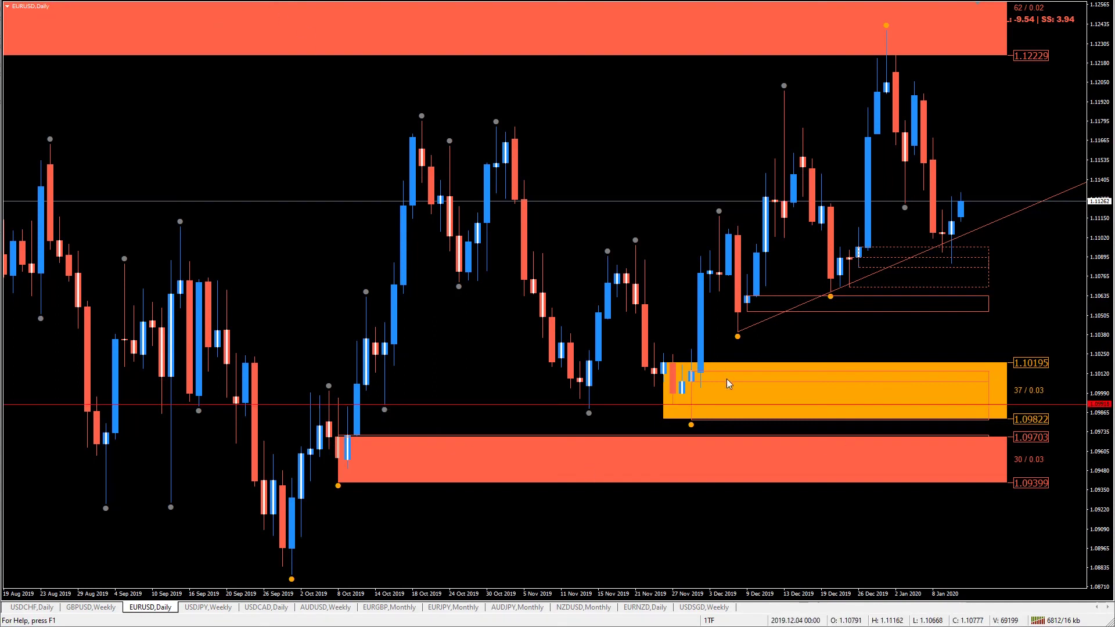
pyautogui.moveTo(629, 403); pyautogui.dragTo(647, 423)
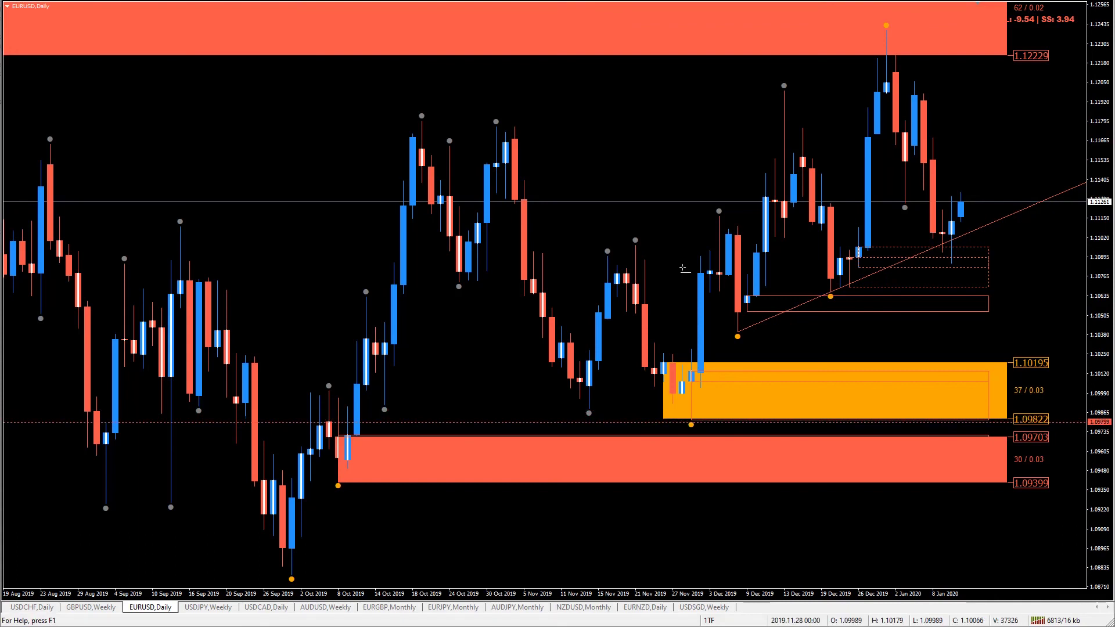
pyautogui.click(742, 331)
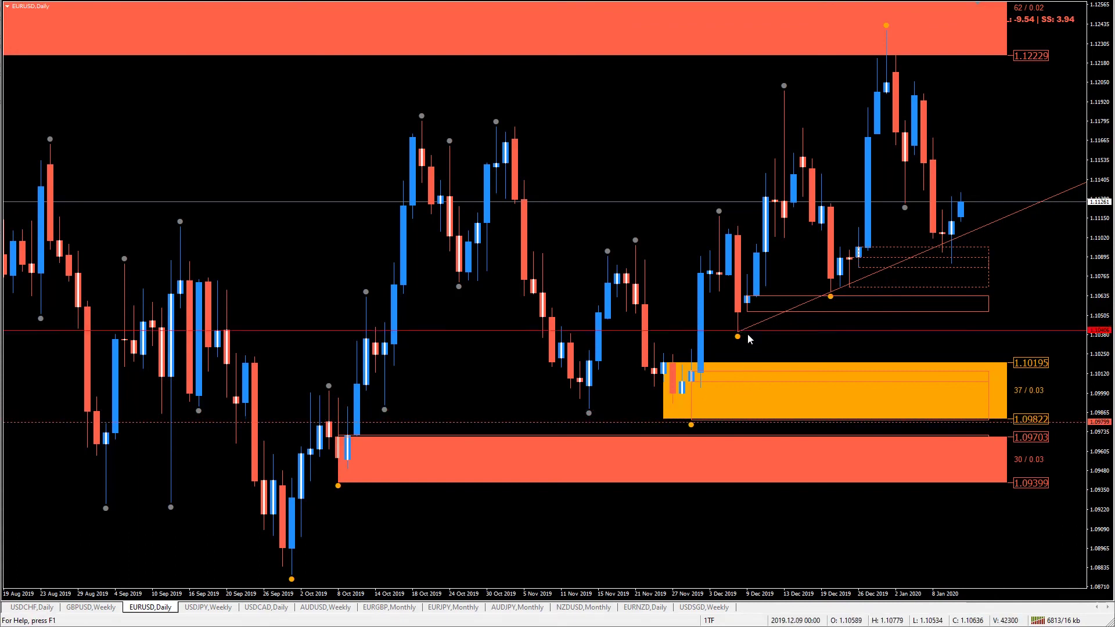